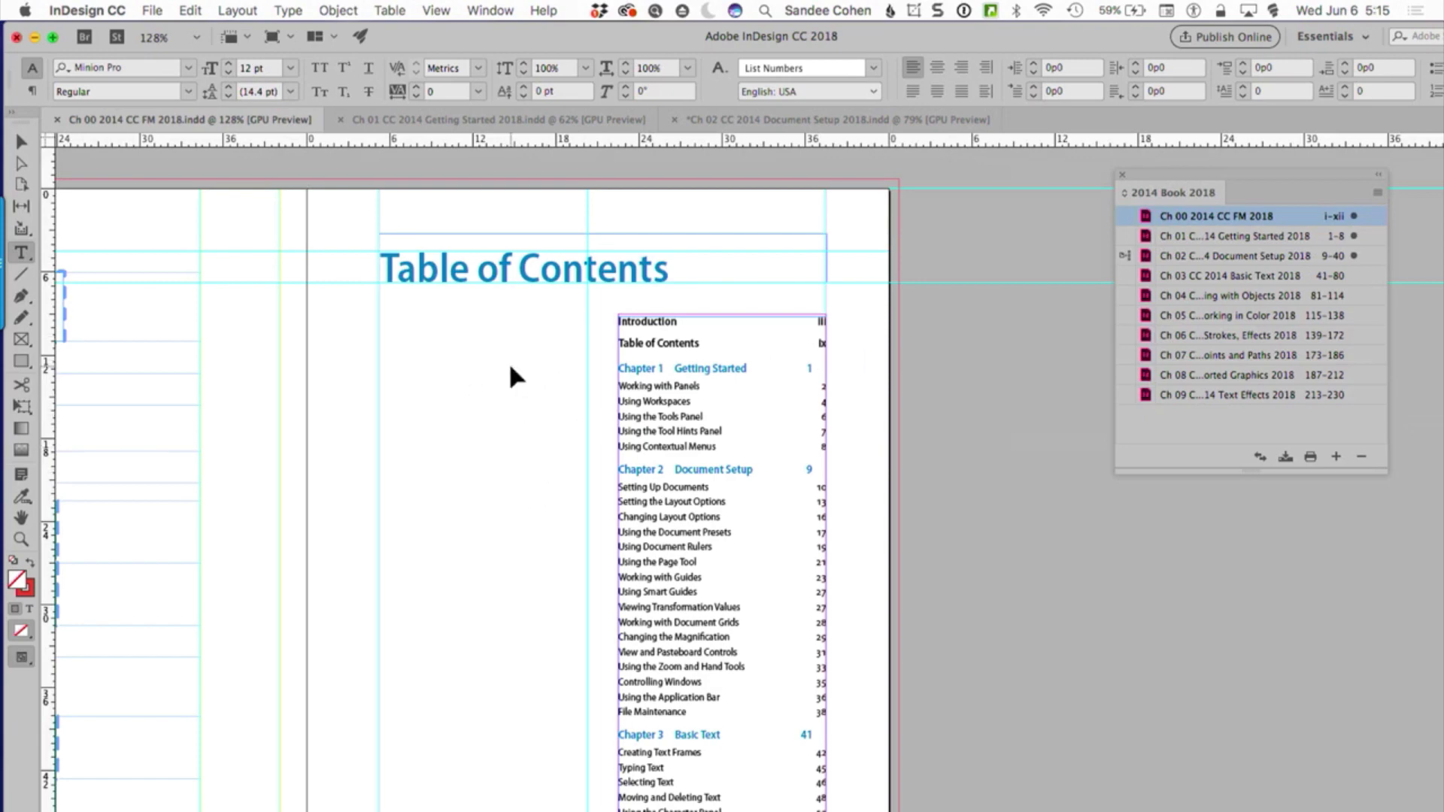
Zoom in on the table of contents to 300% and place the text cursor in the "Working with Panels" entry
super+click(736, 415)
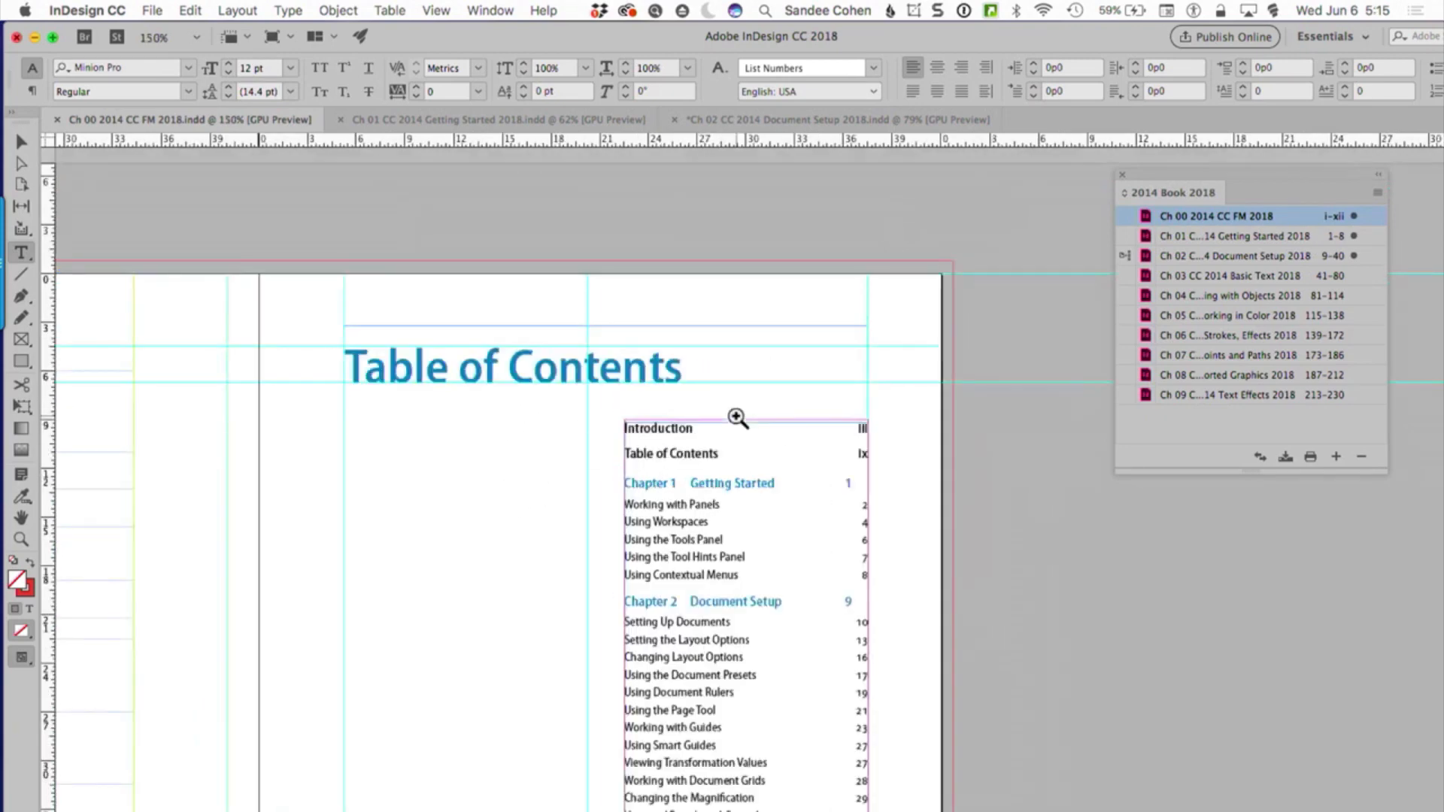
super+click(716, 602)
super+click(858, 490)
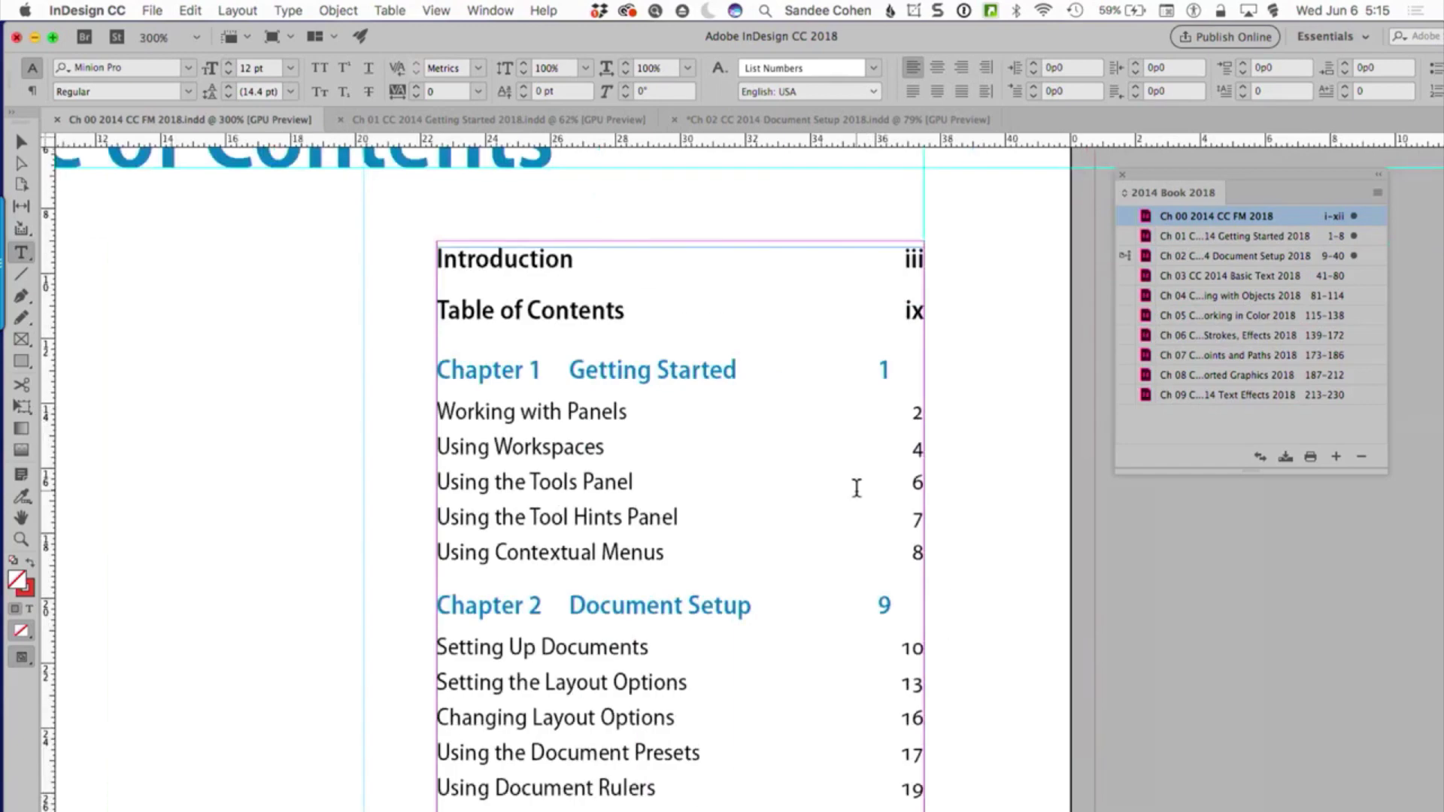
click(580, 412)
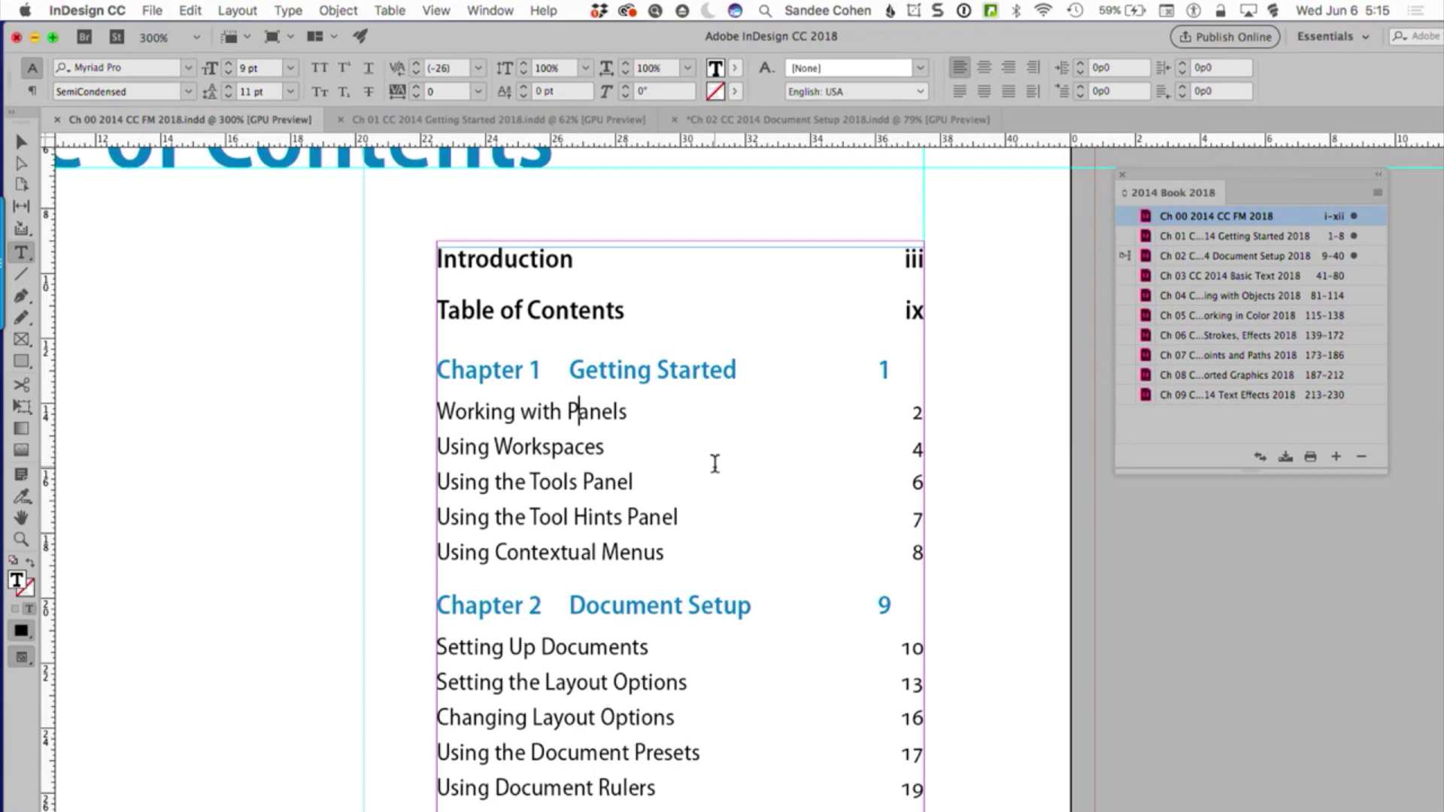
Examine the "Working with Panels" heading in the Ch 01 Getting Started document, magnified to 200%
click(526, 118)
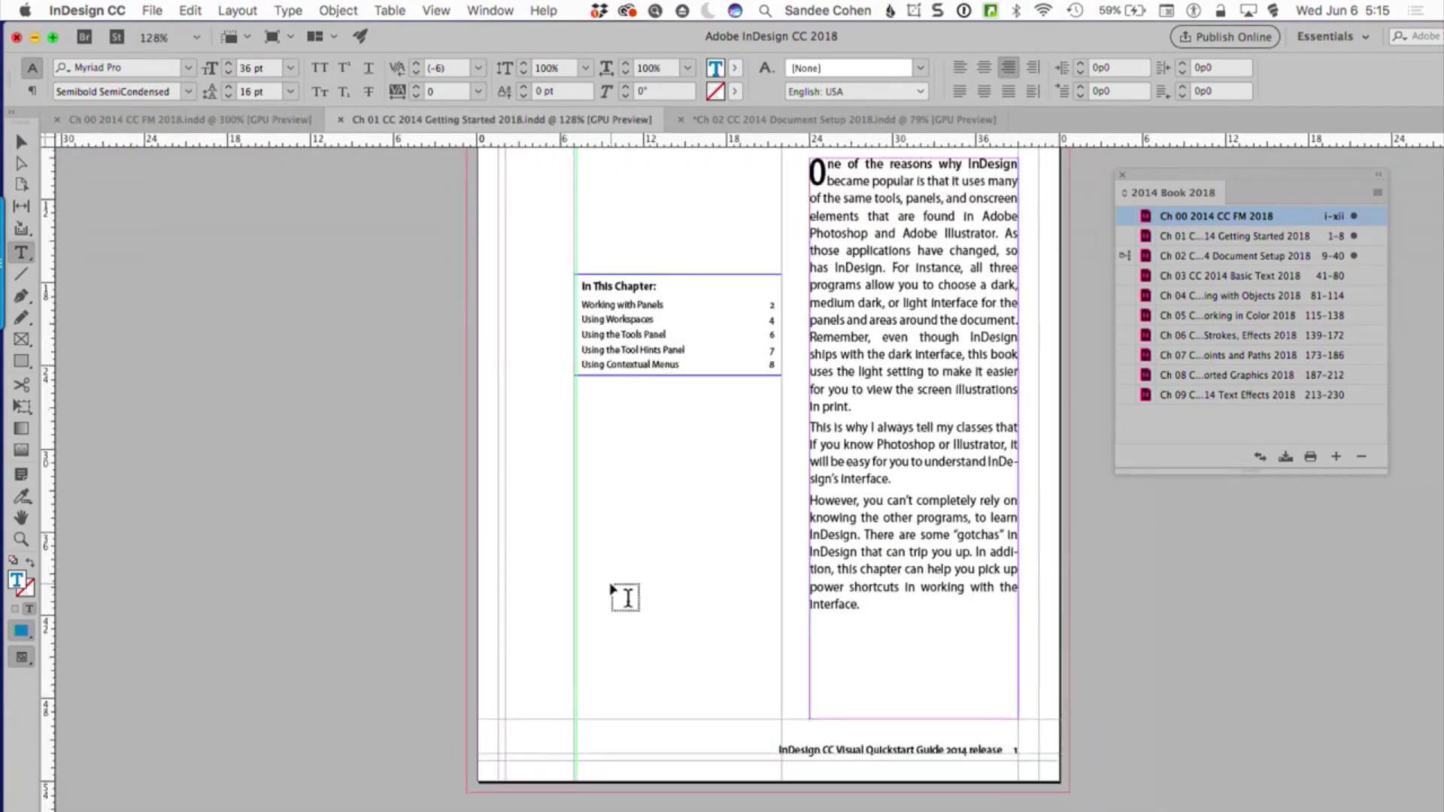
scroll(613, 590, down, 15)
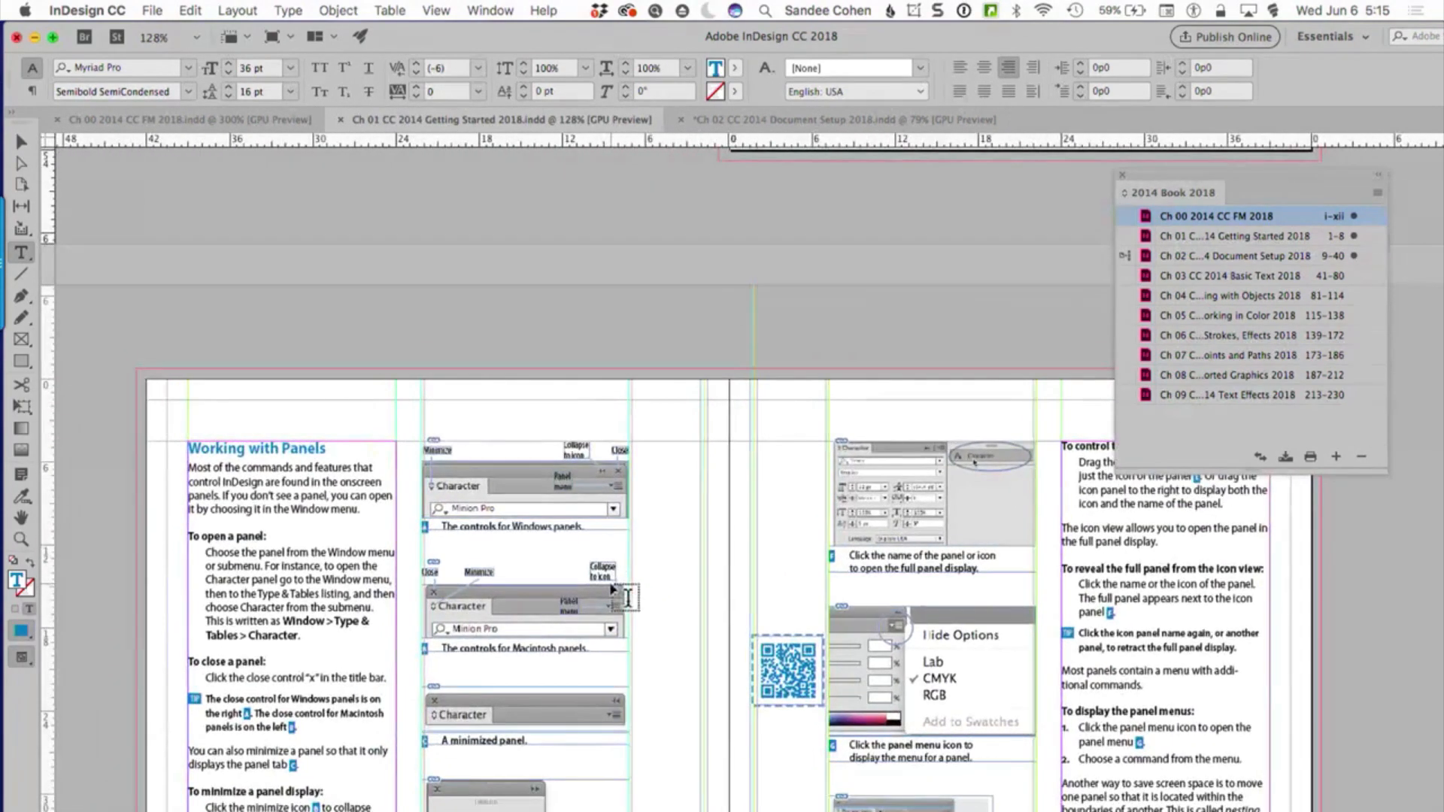
click(301, 467)
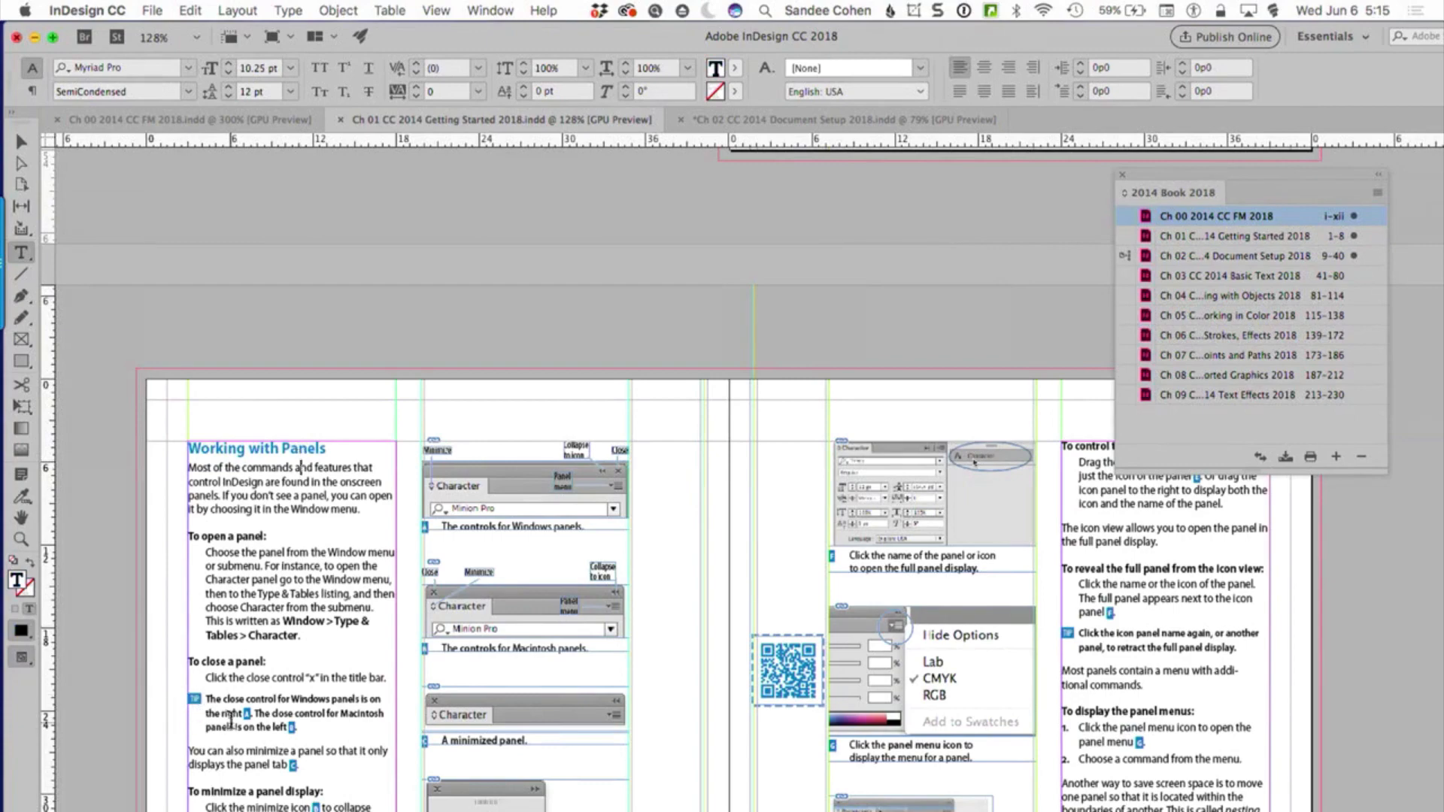
click(261, 449)
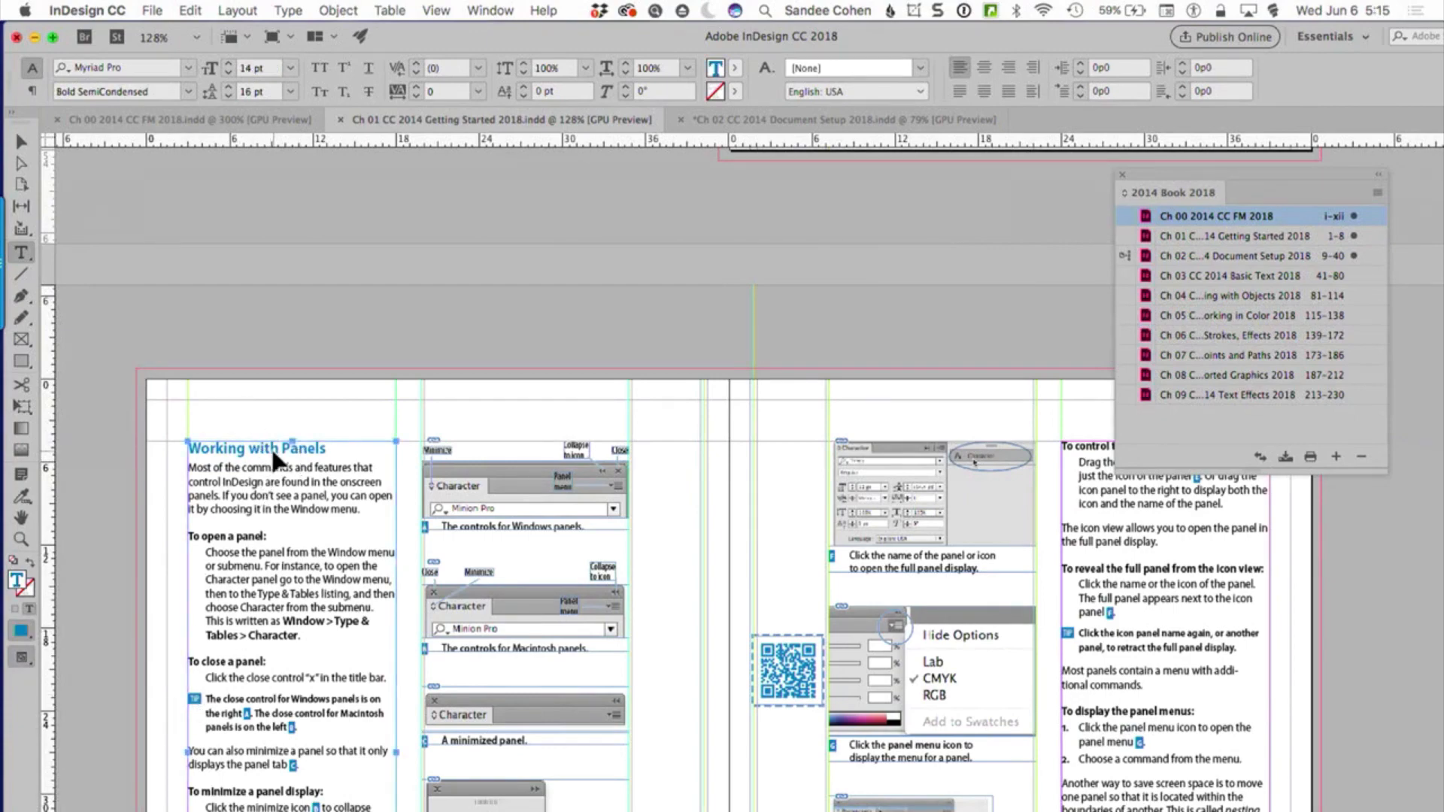
key(super+2)
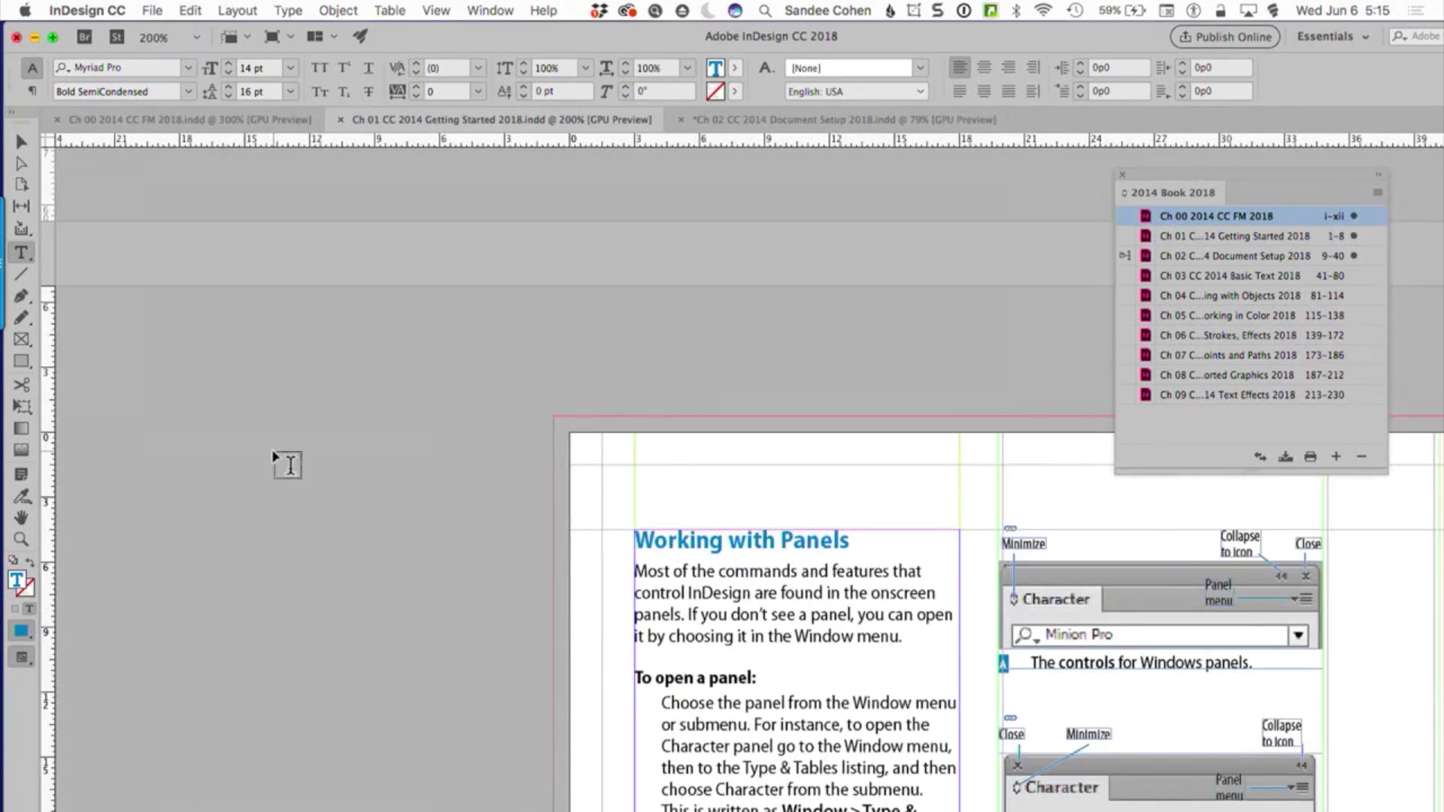
Compare the "Getting Started" chapter entry in the table of contents with the chapter opener title in the Ch 01 document
click(204, 119)
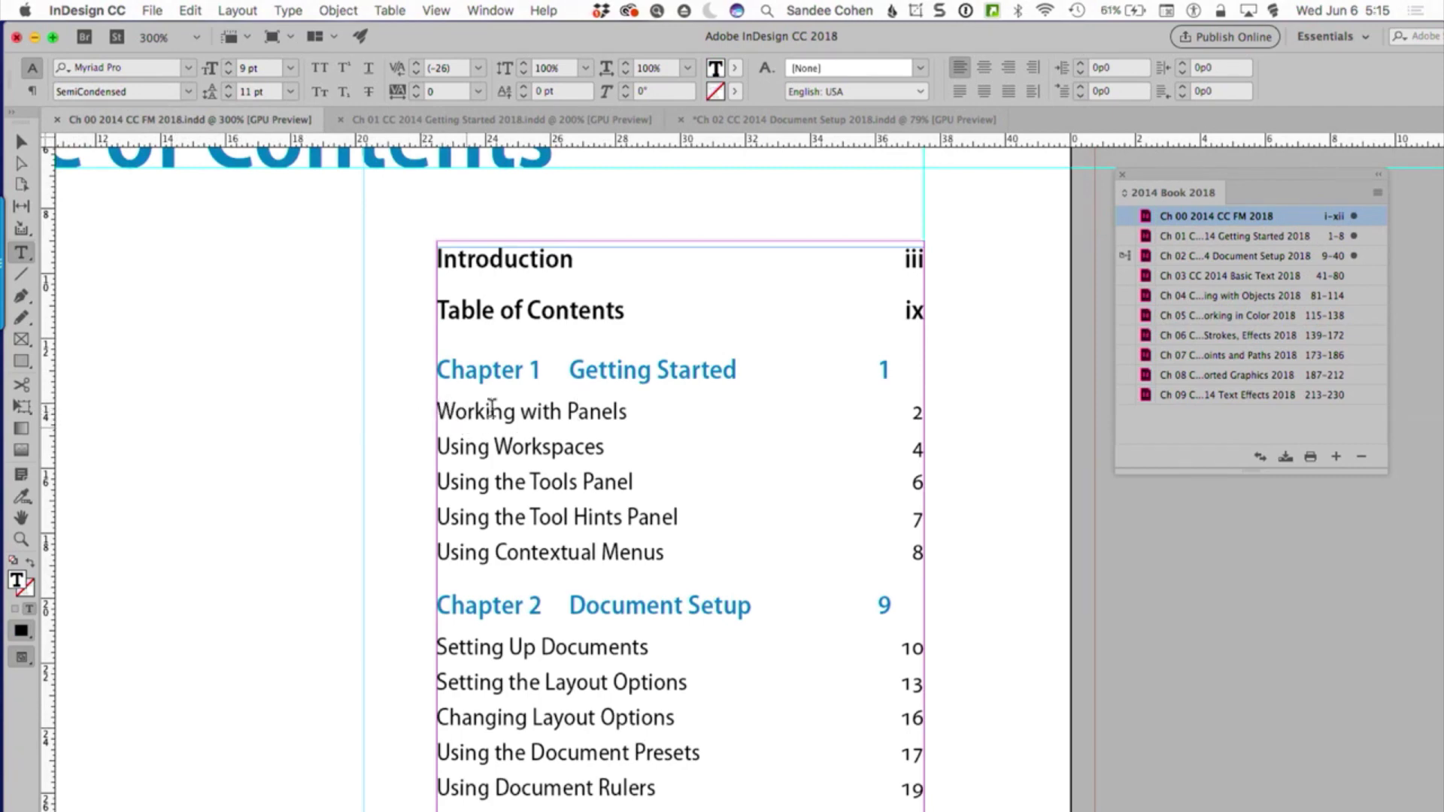
click(680, 369)
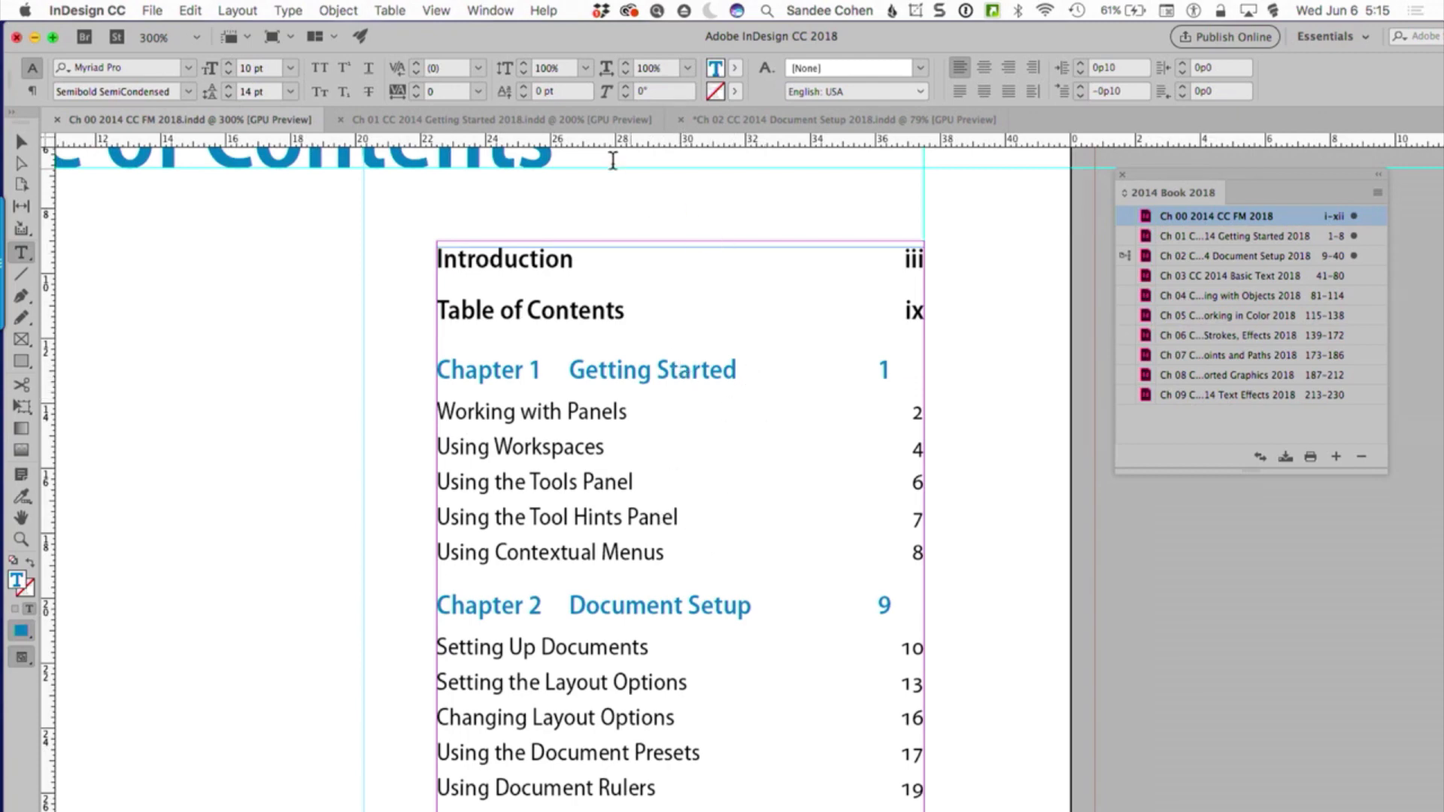
click(629, 122)
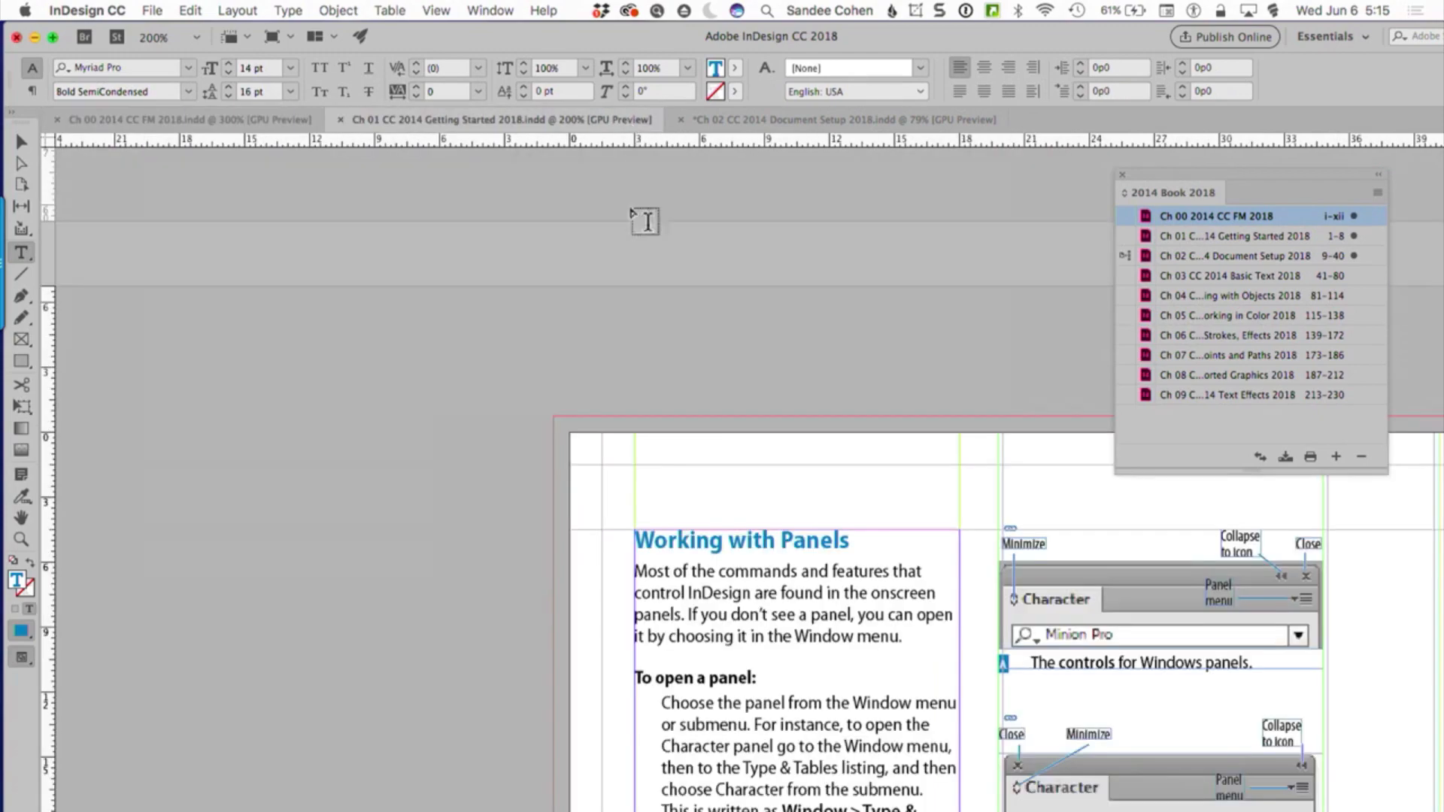
scroll(831, 483, left, 10)
scroll(835, 483, right, 7)
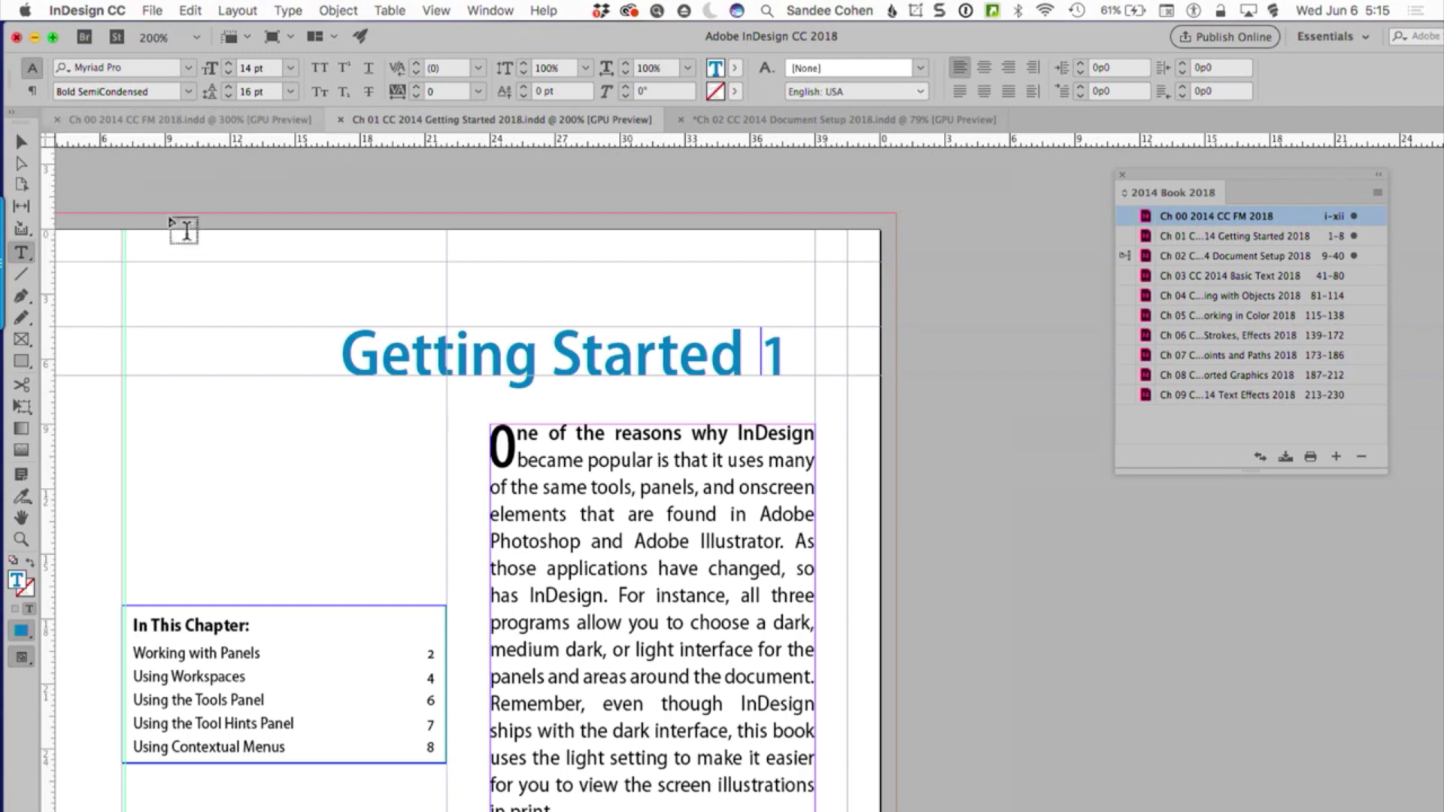
Open the Table of Contents settings for the front matter document, keeping the contents entries beneath the dialog in view
click(245, 117)
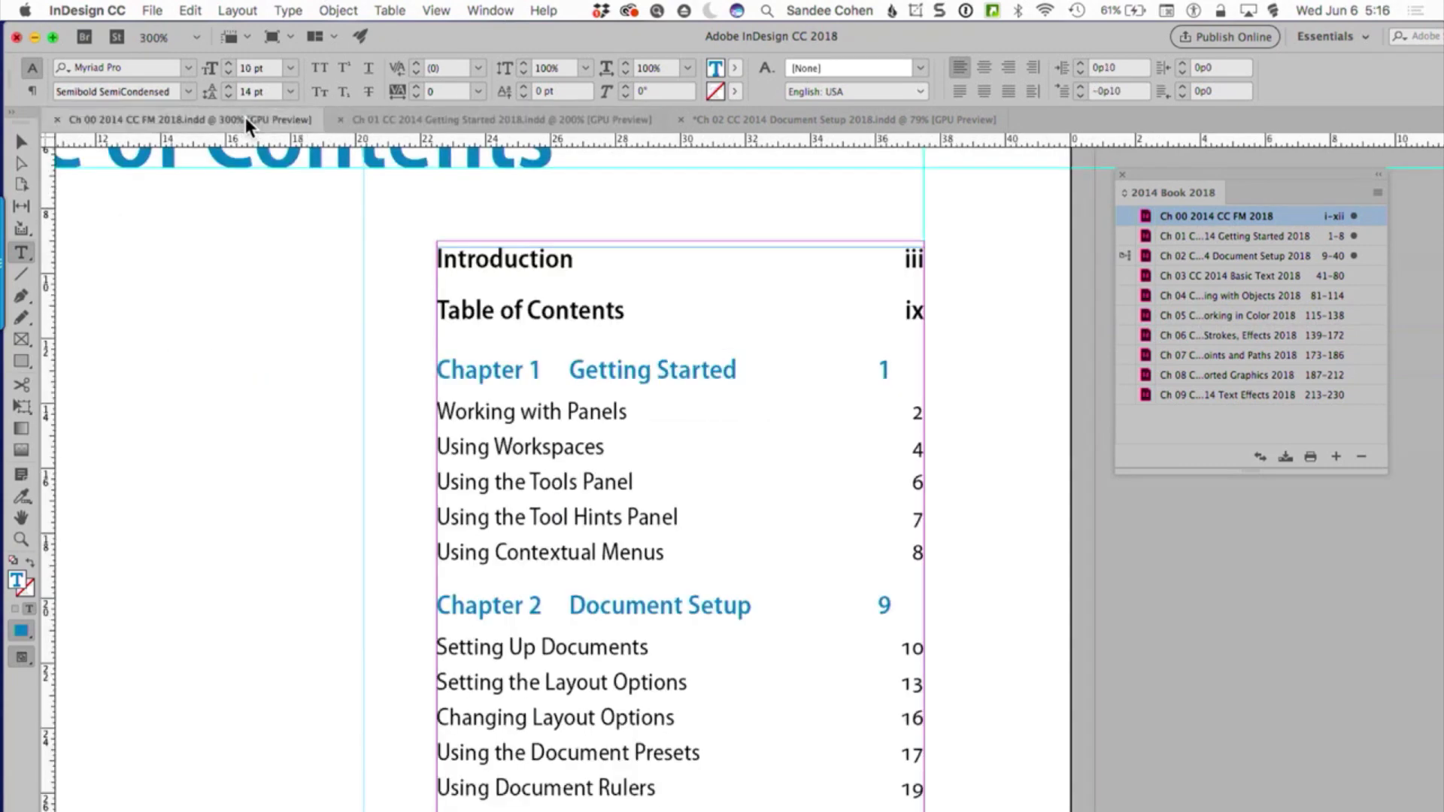
click(567, 411)
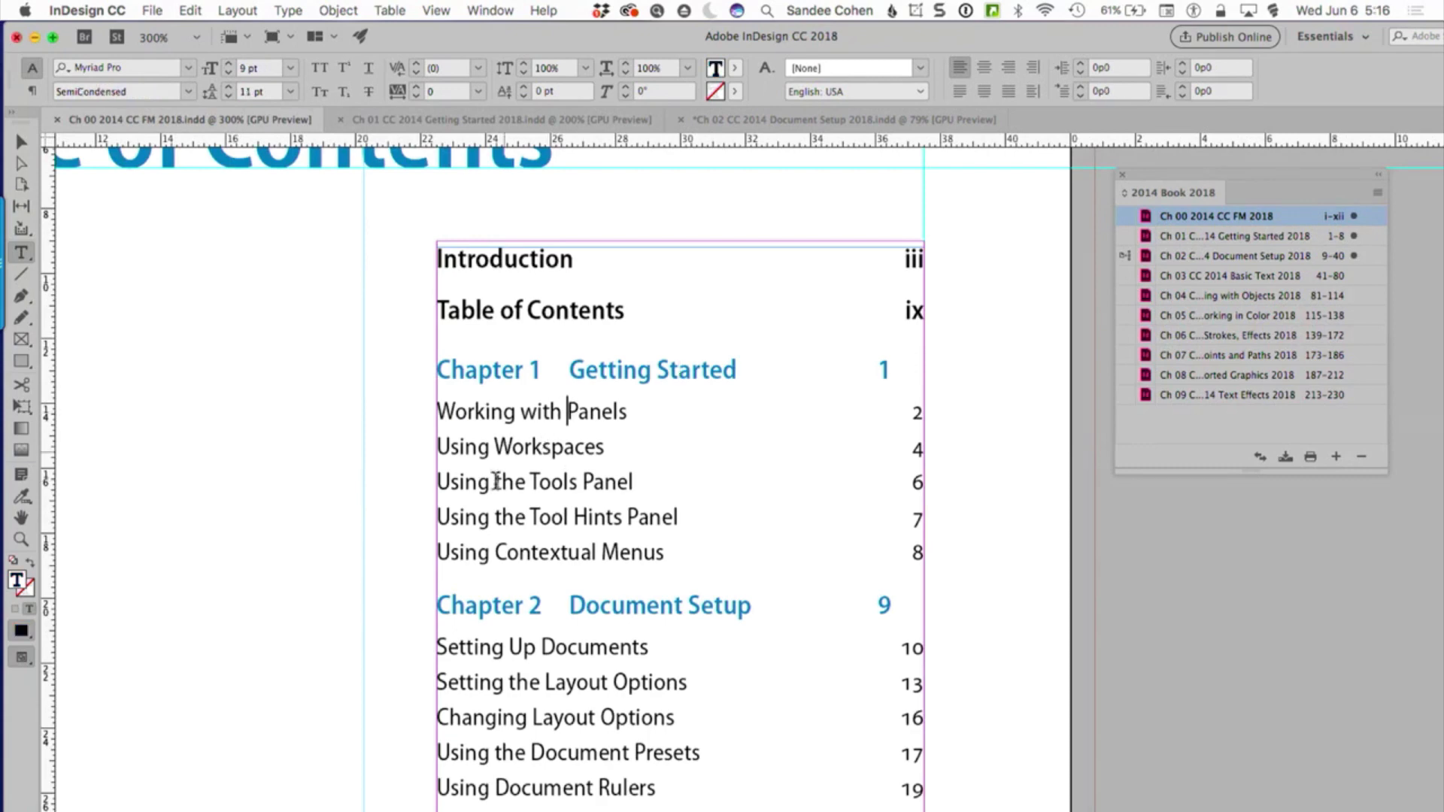
click(238, 10)
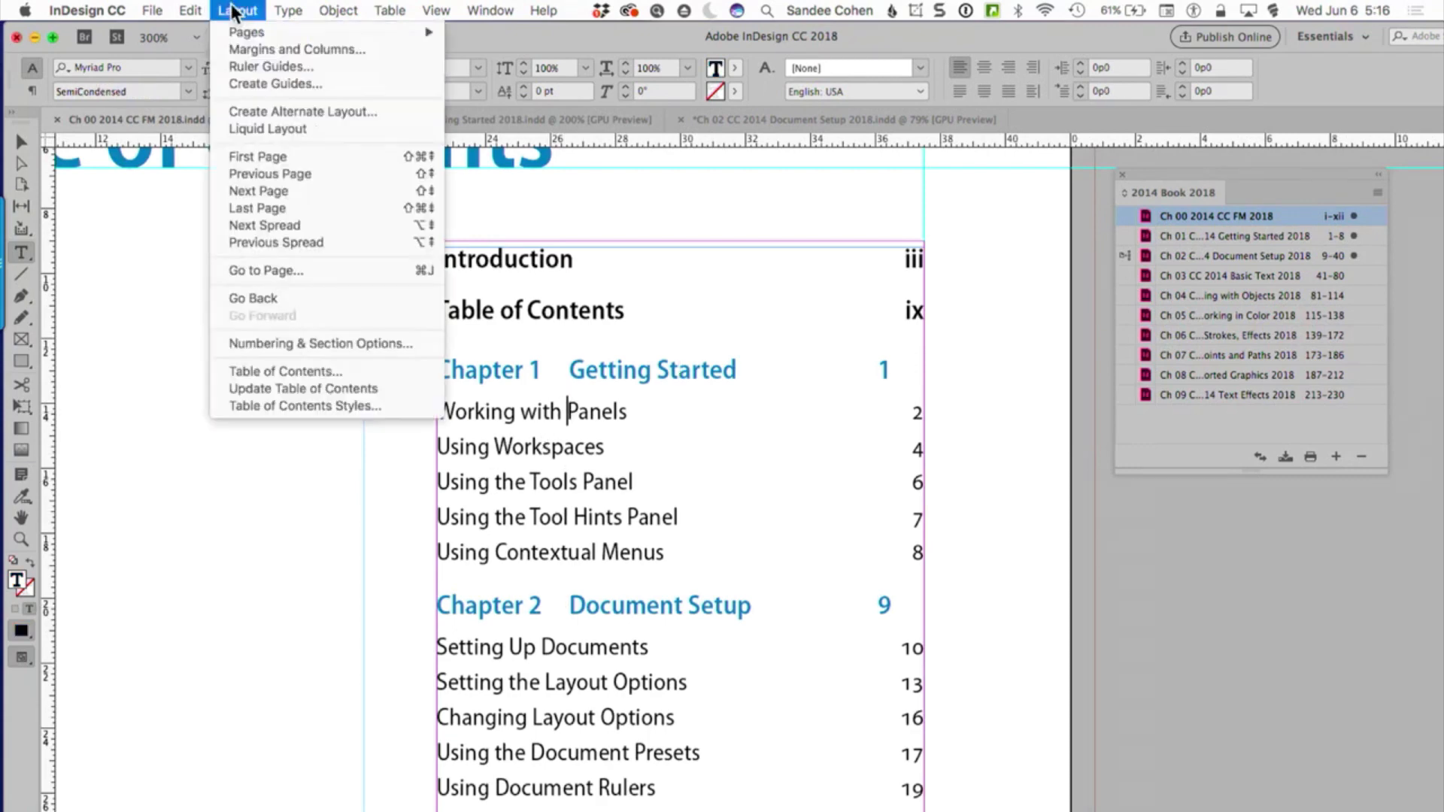
click(317, 373)
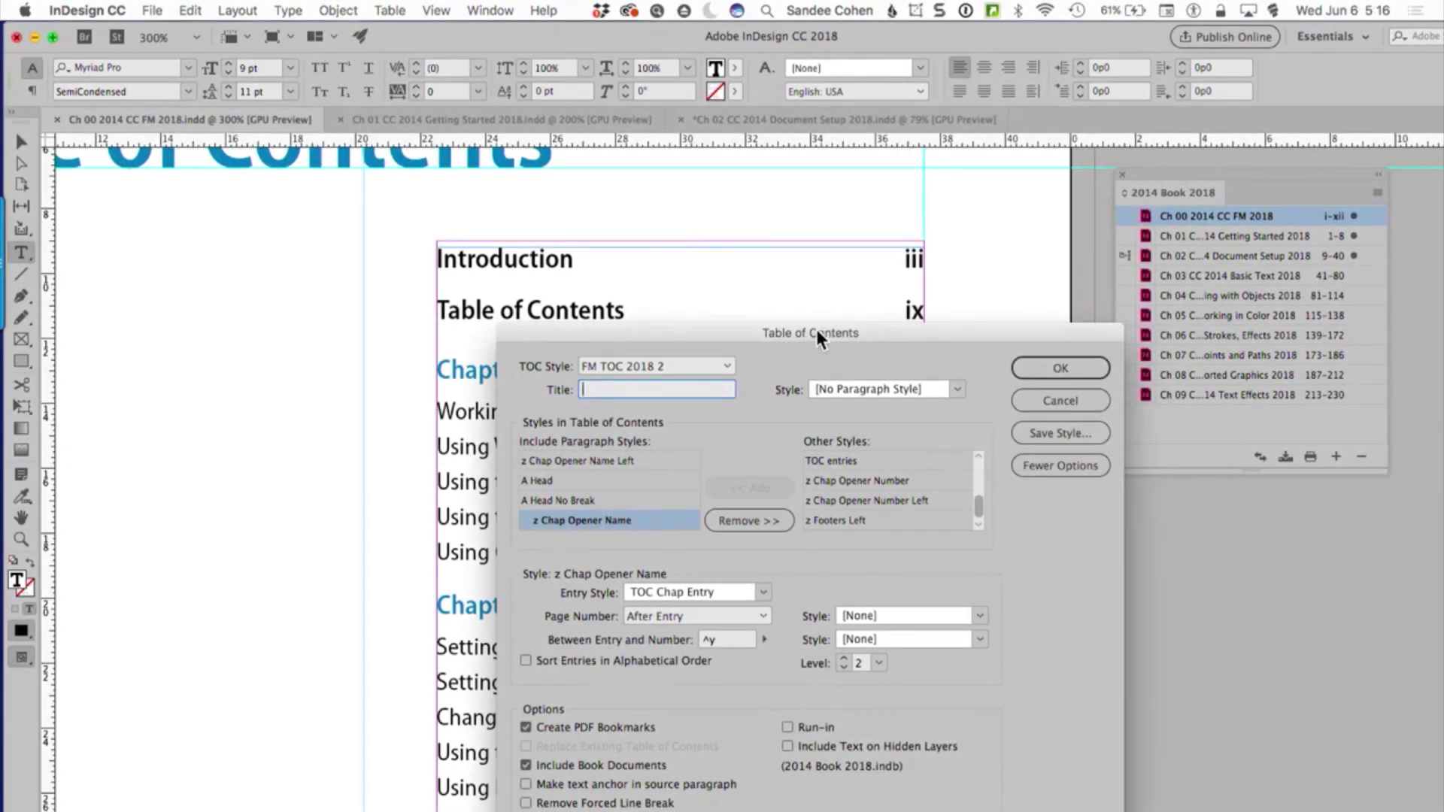
drag(816, 328, 698, 39)
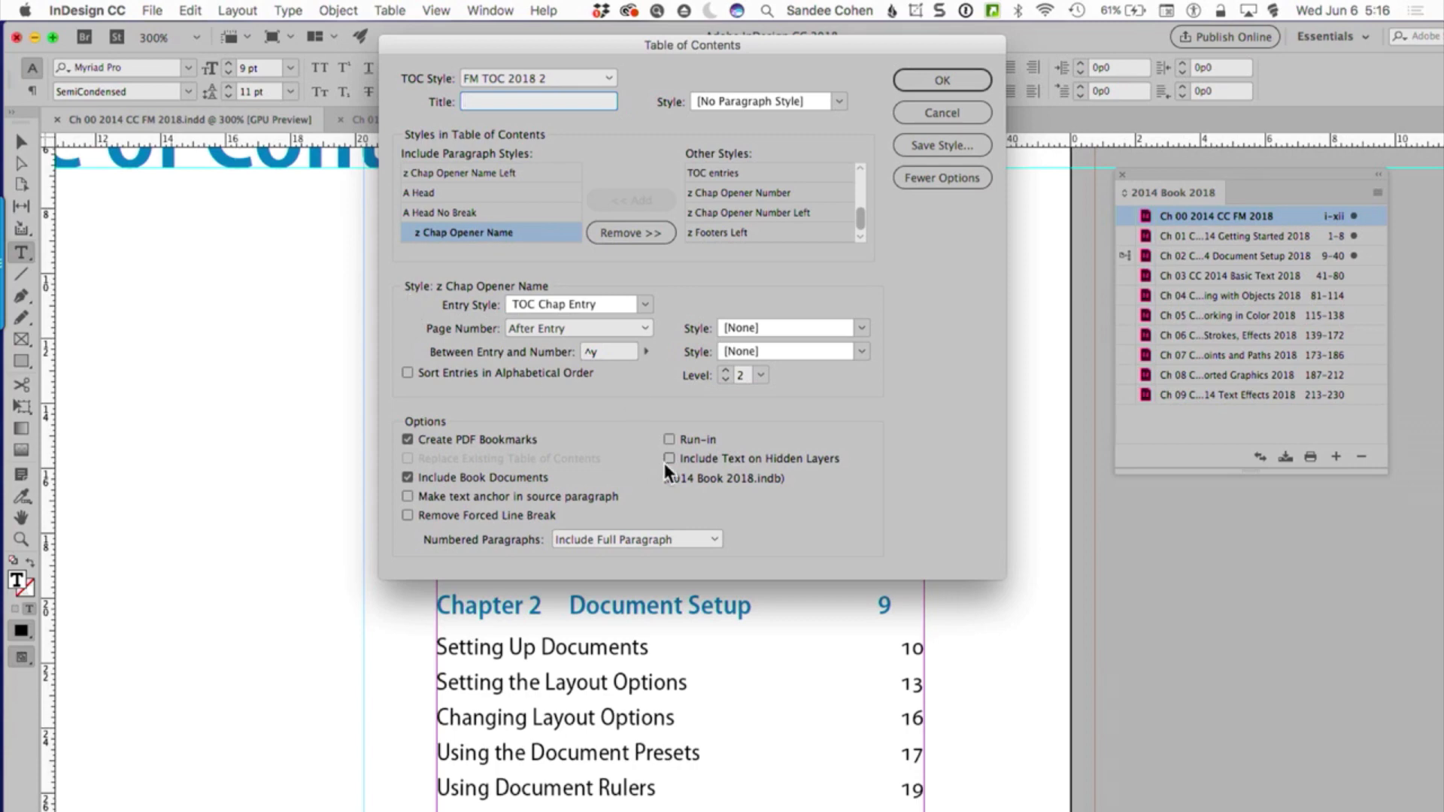
Review the entry style settings for z Chap Opener Name Left, A Head and z Chap Opener Name, and close the settings without changes
click(527, 174)
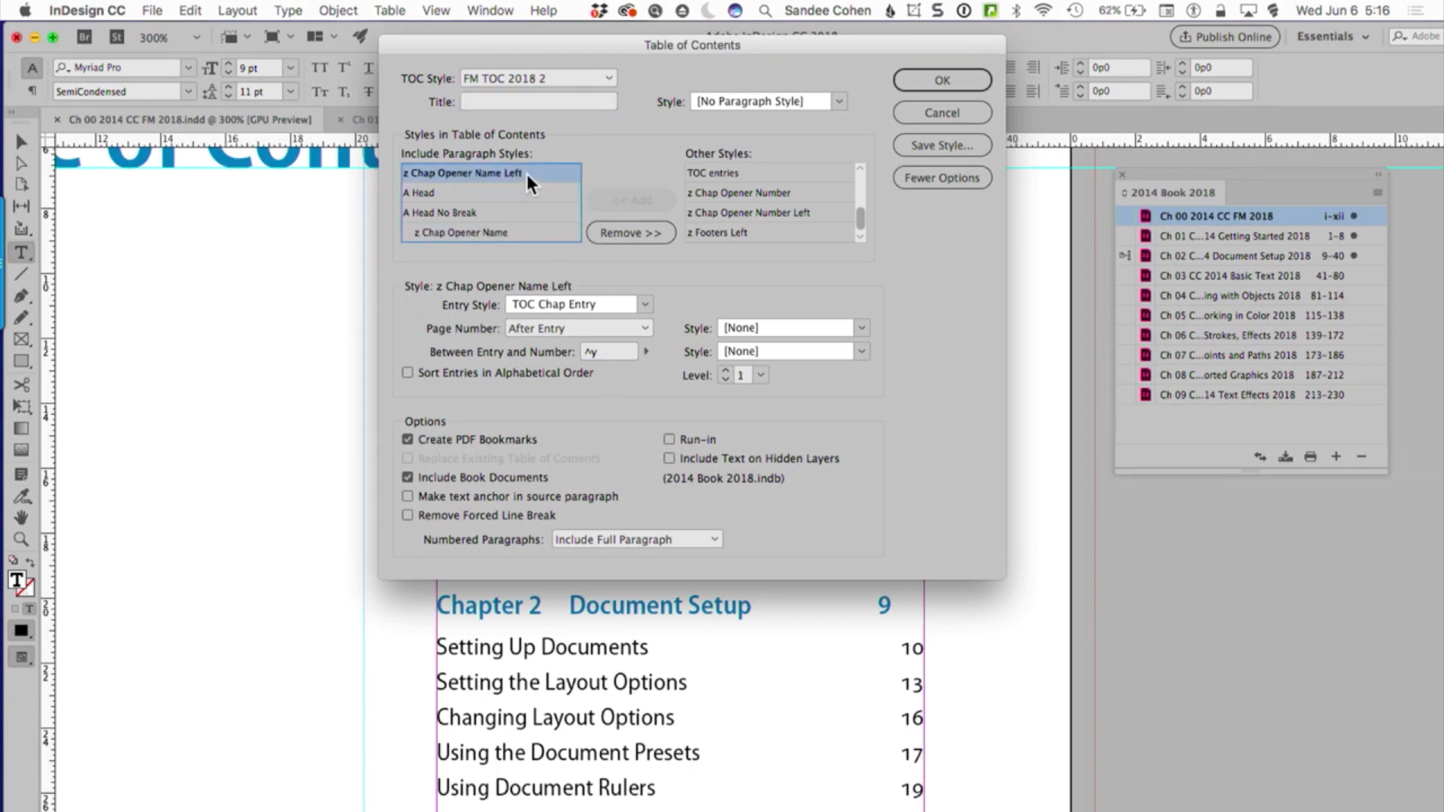
click(450, 195)
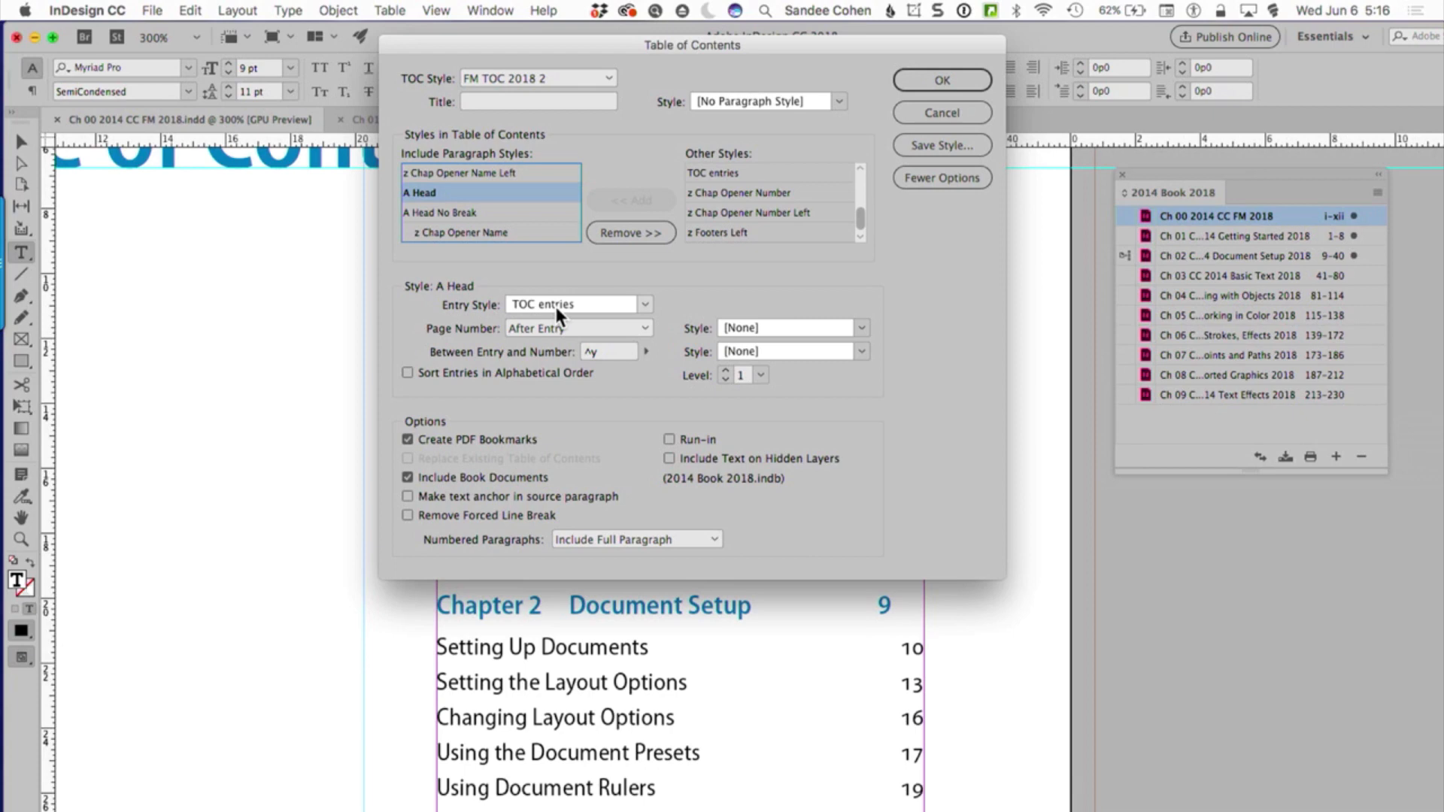
click(503, 236)
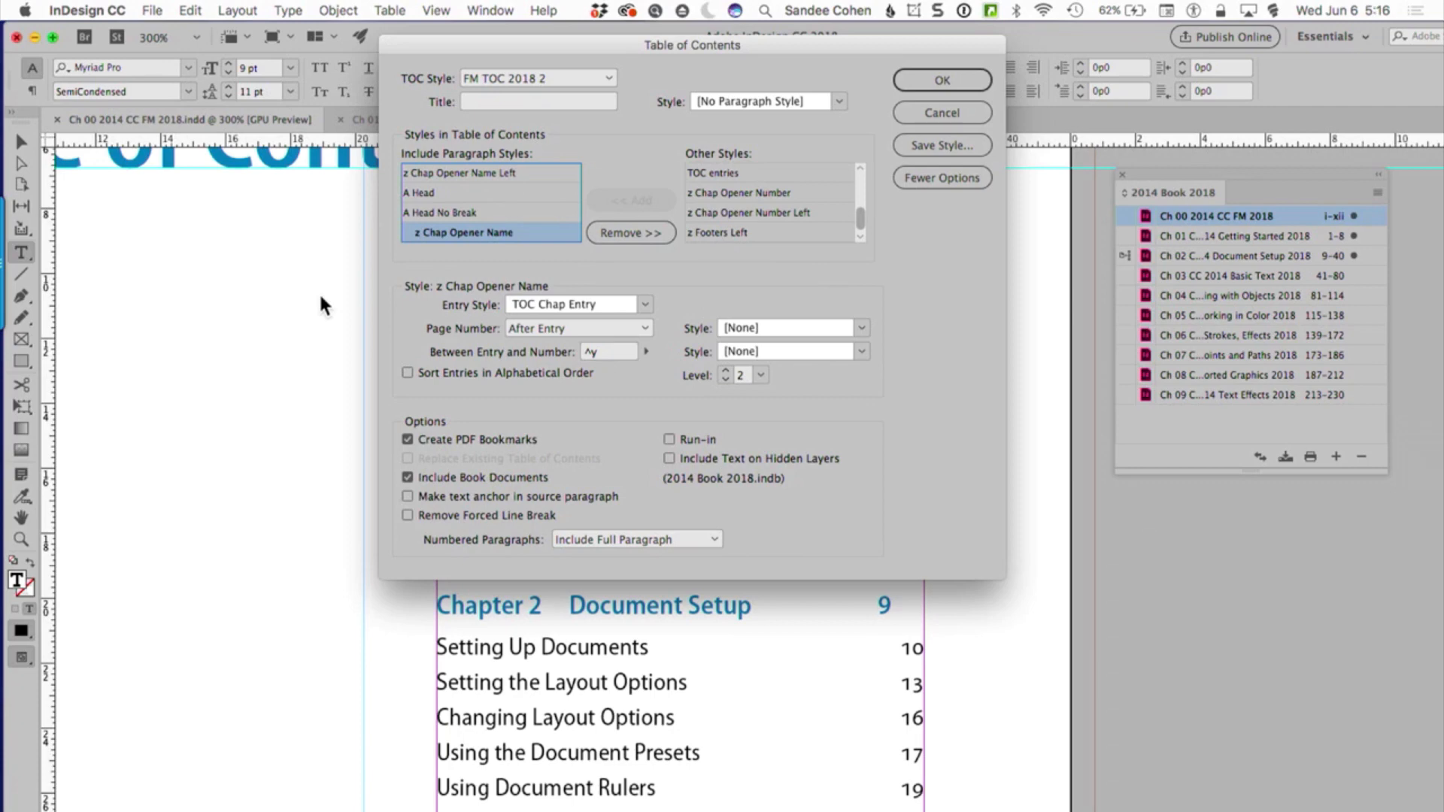
click(924, 107)
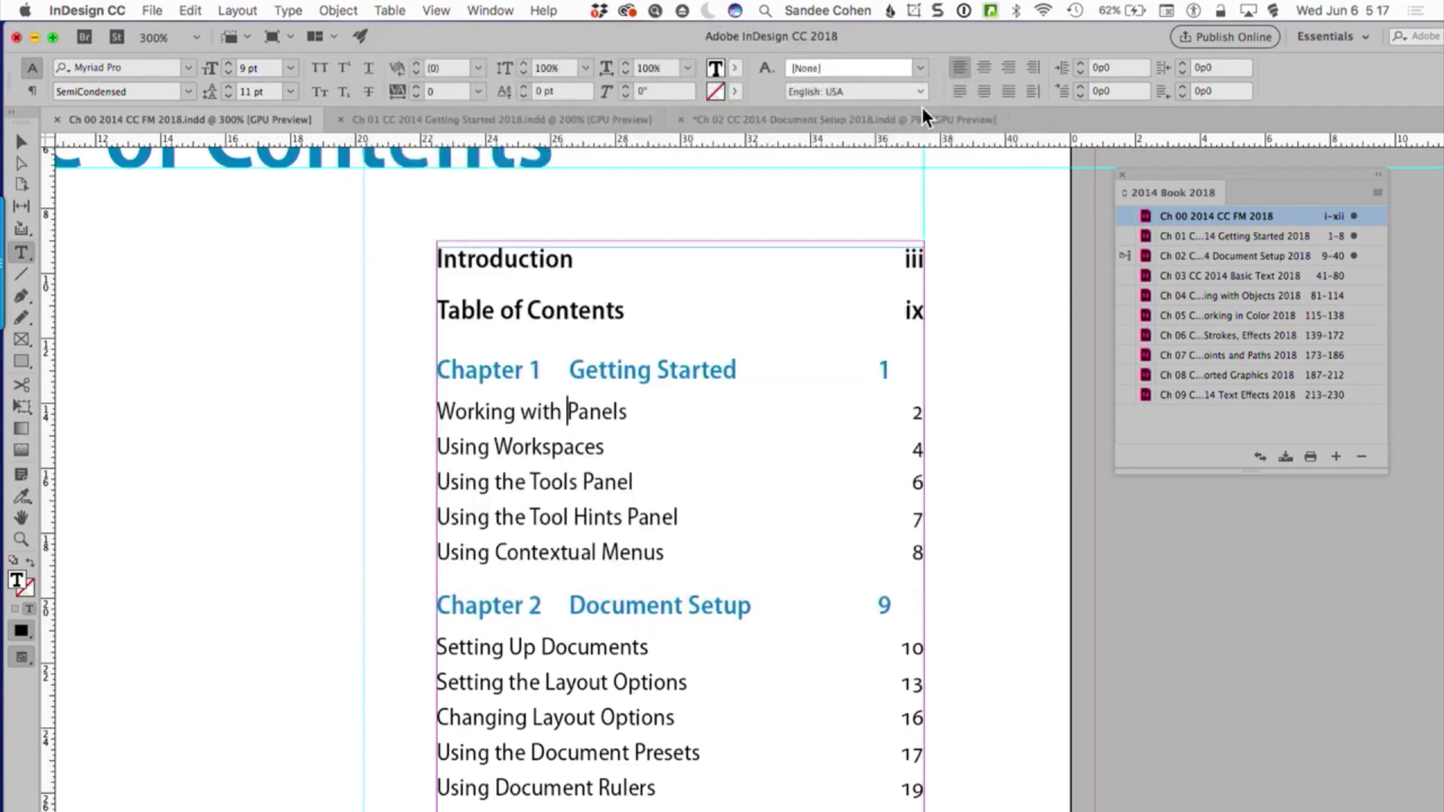
Place the text cursor in the "Getting Started" contents entry and show Paragraph Styles as a separate floating list beside the text
click(600, 371)
click(638, 372)
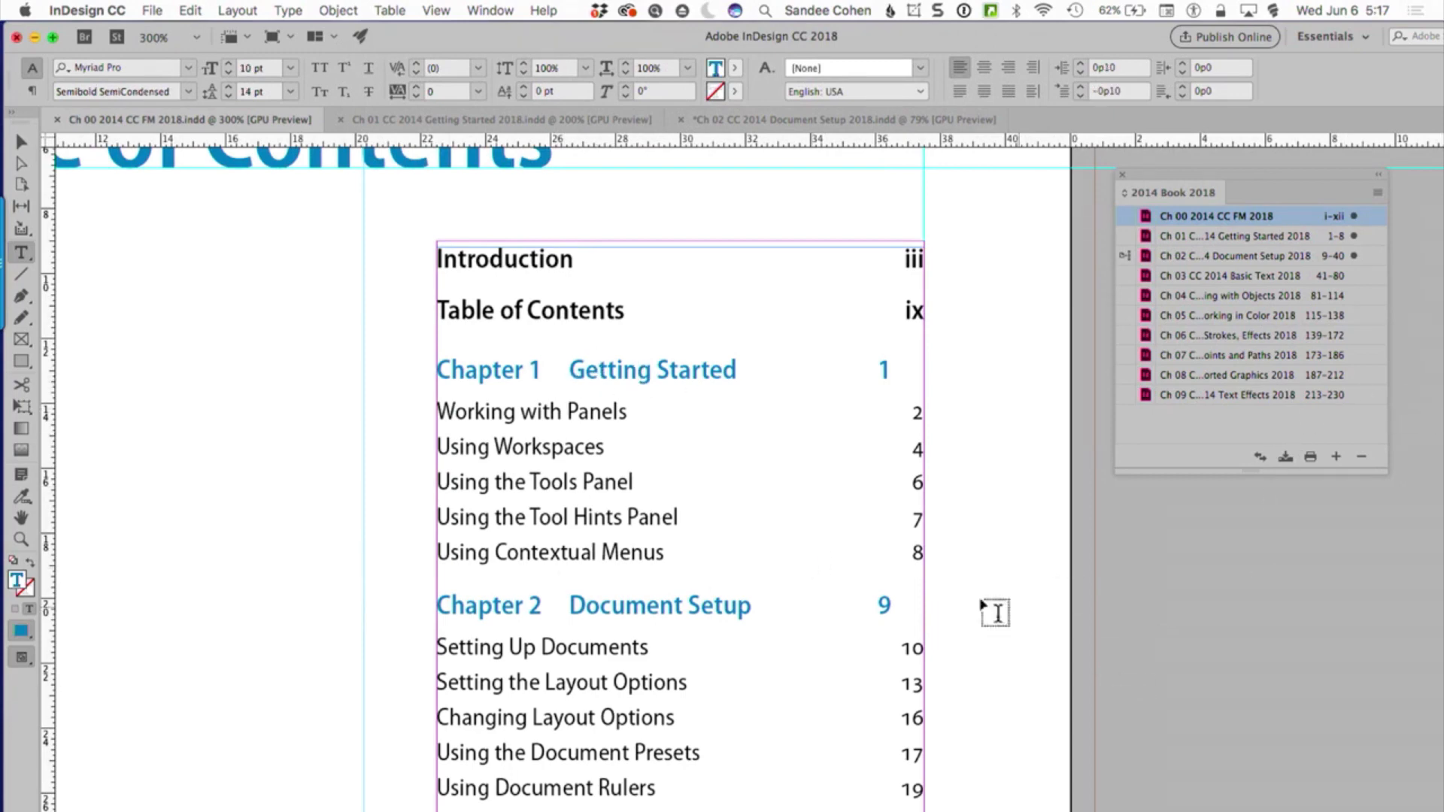
click(489, 10)
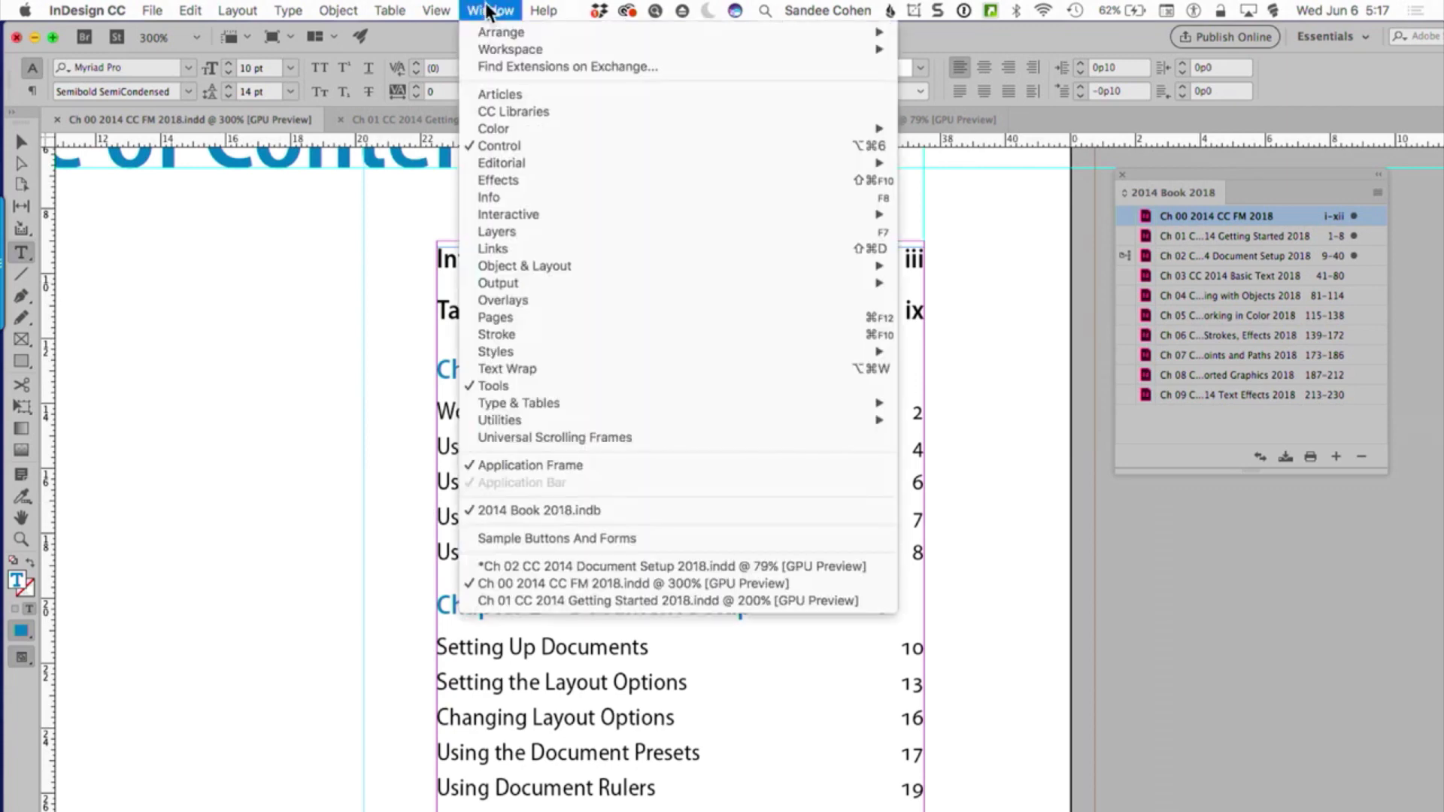
mouse_move(489, 355)
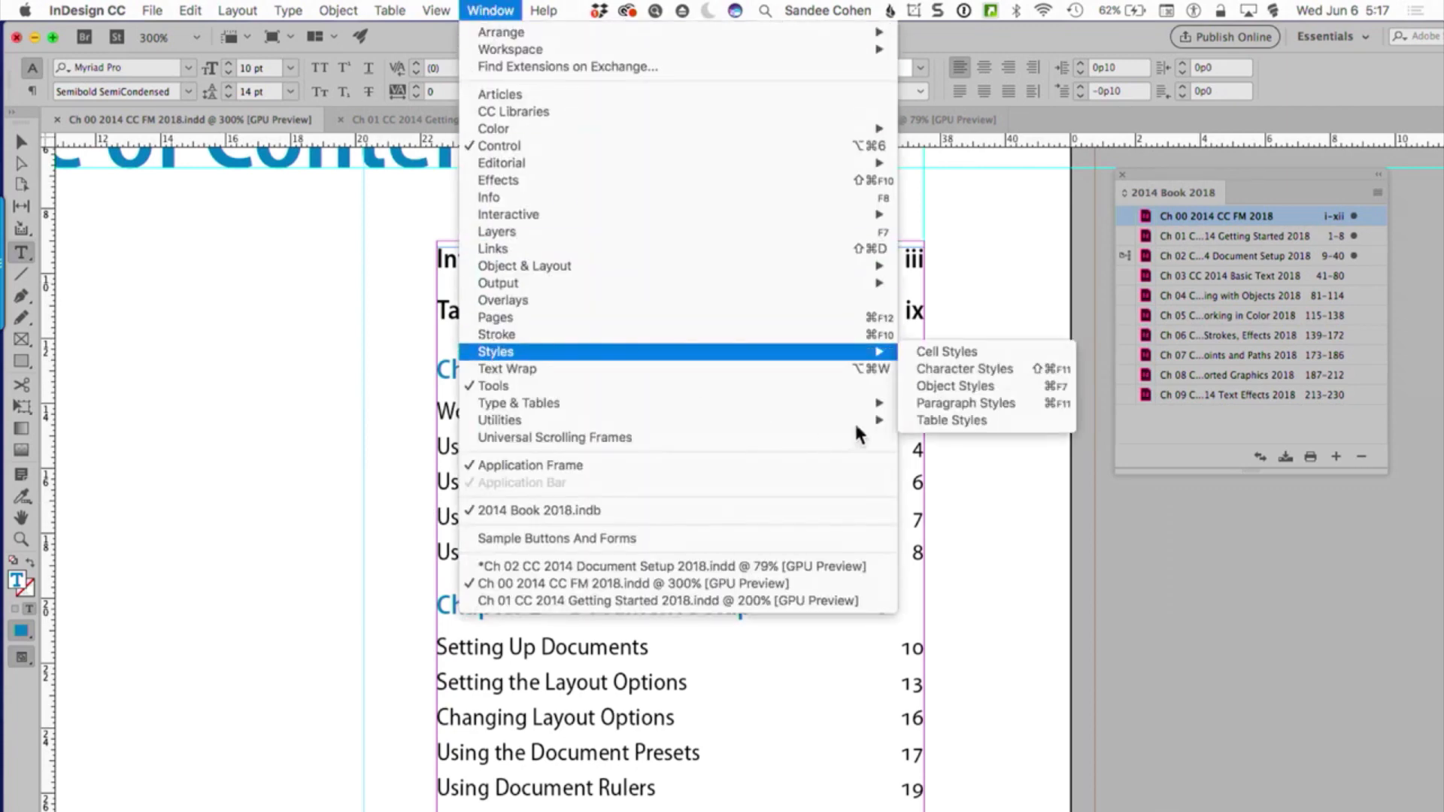
click(947, 406)
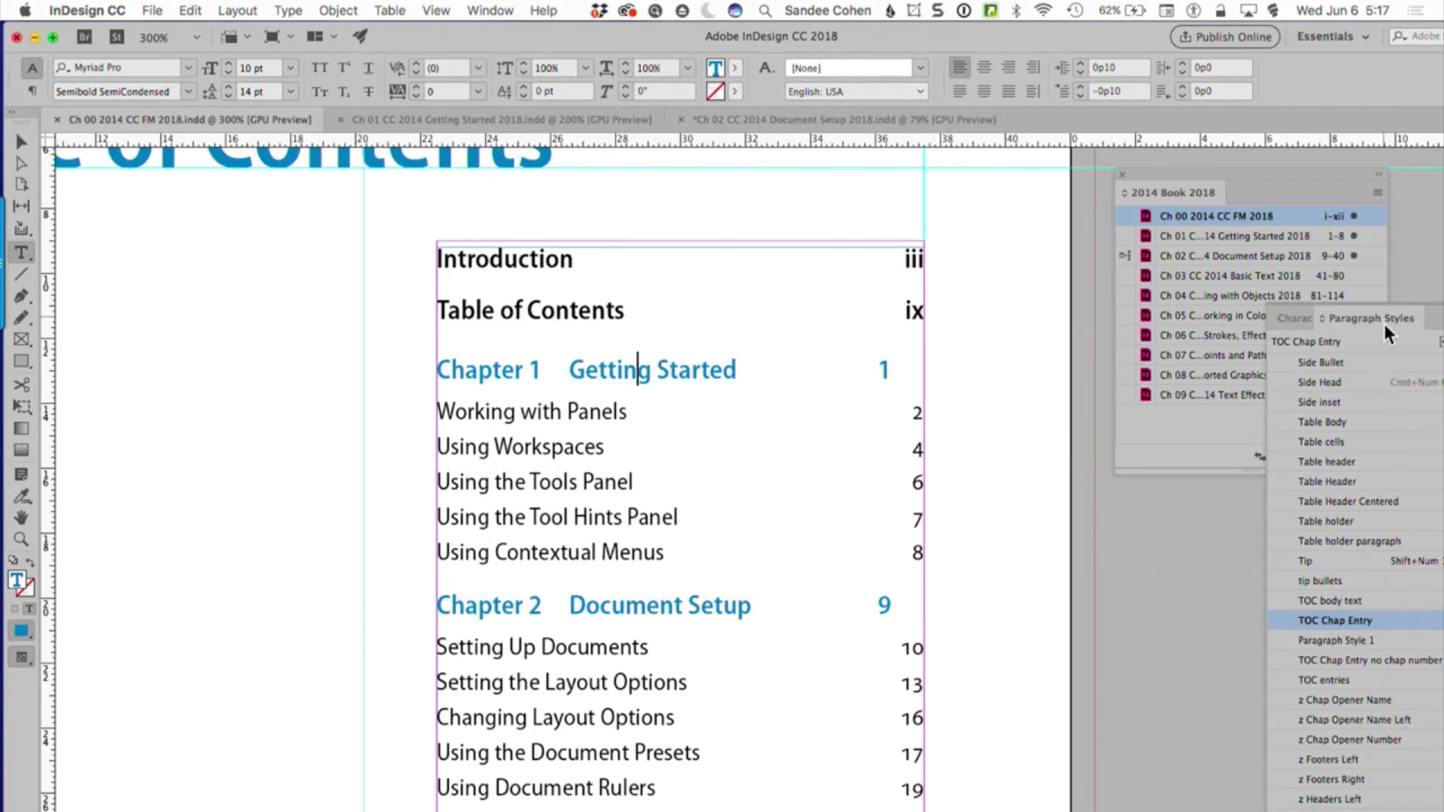
drag(1384, 327, 972, 146)
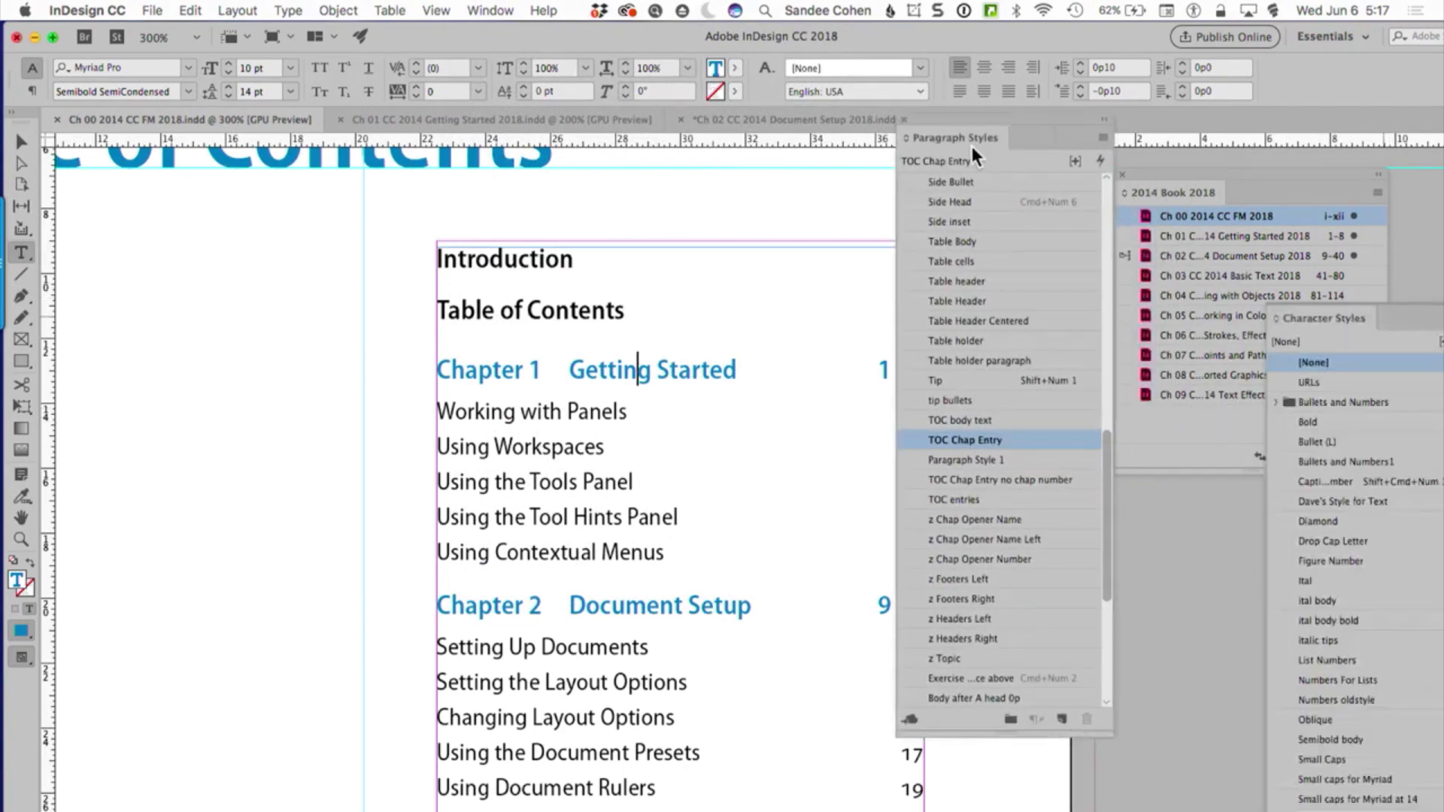
Open the TOC Chap Entry paragraph style for editing and examine the number format in its Bullets and Numbering options
double_click(1018, 441)
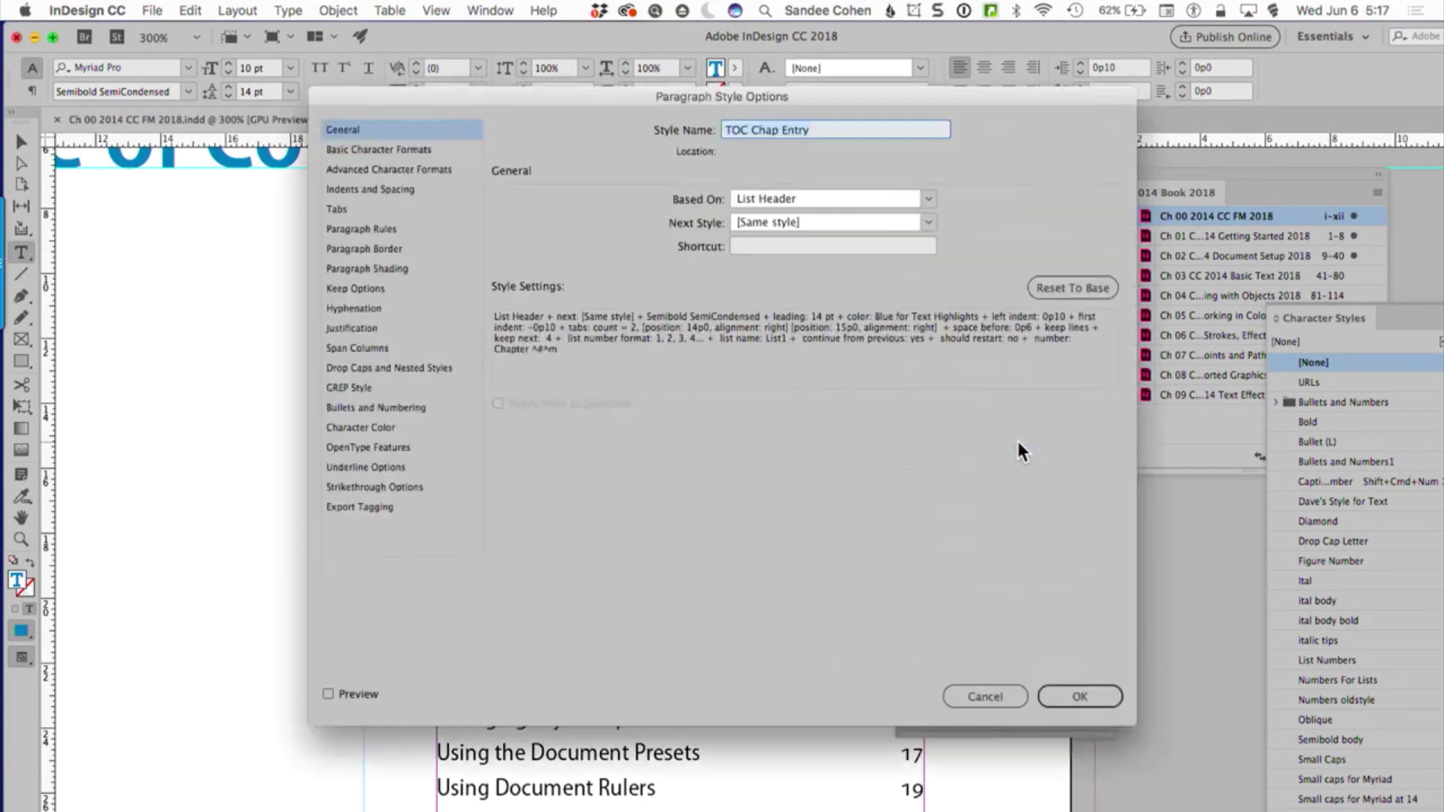
click(396, 408)
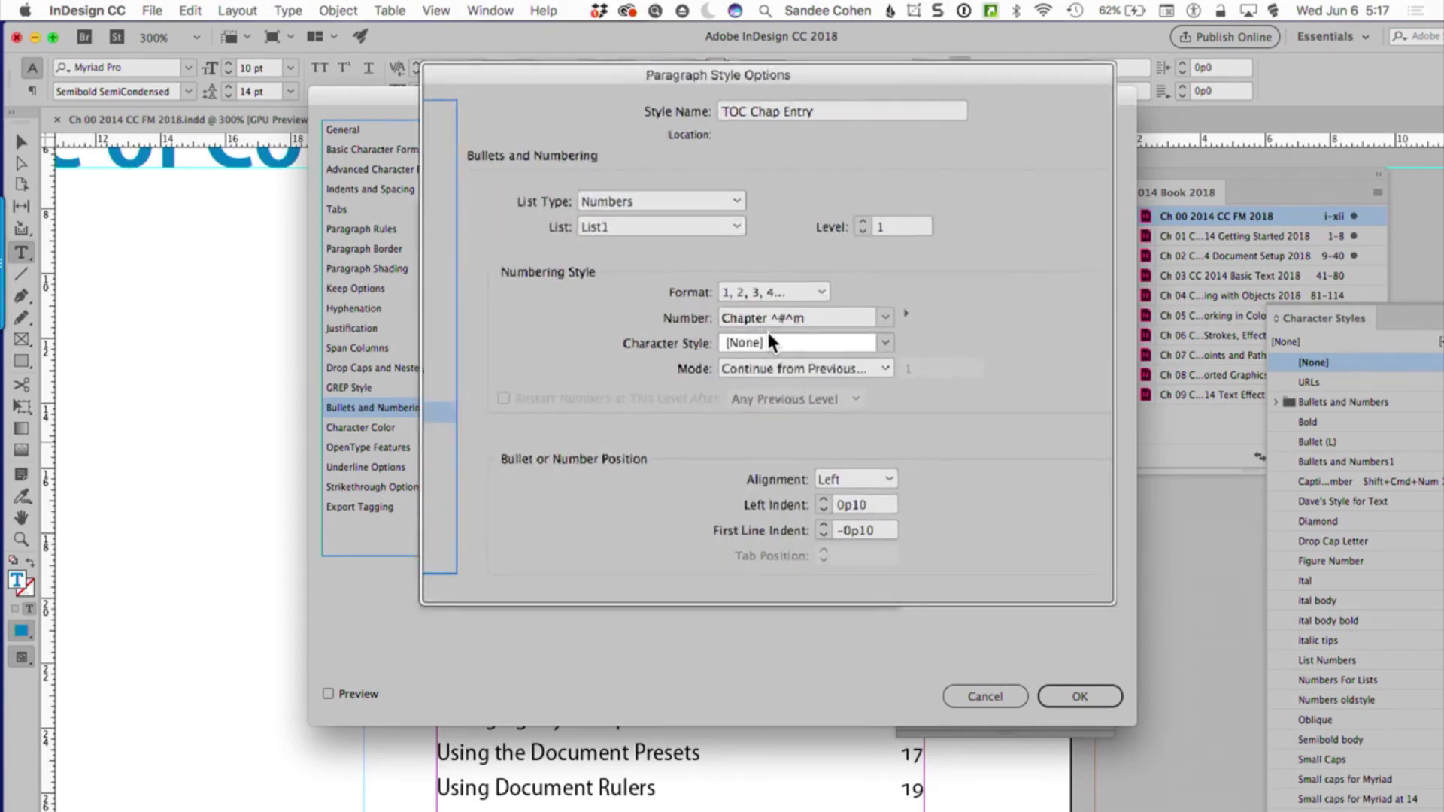
click(783, 320)
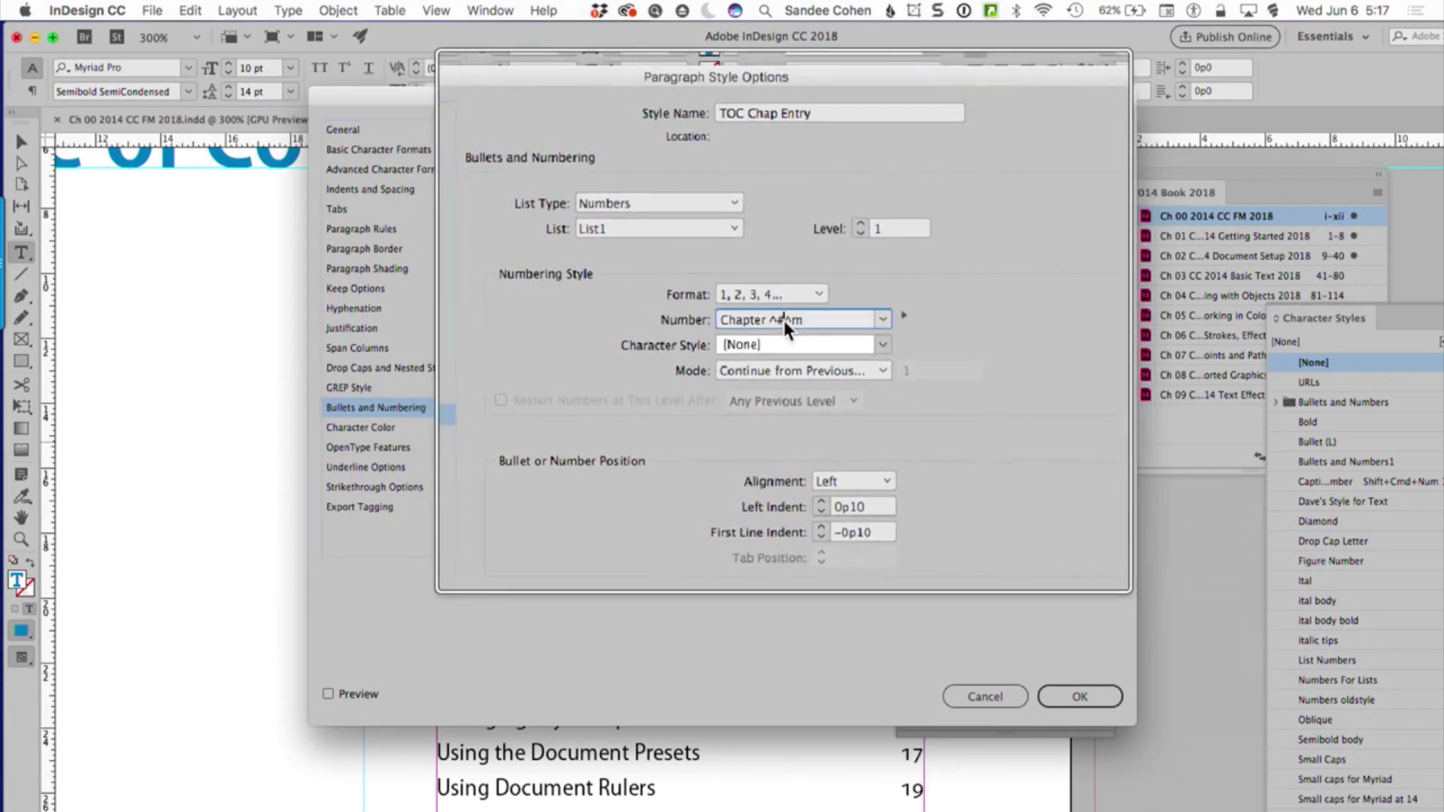